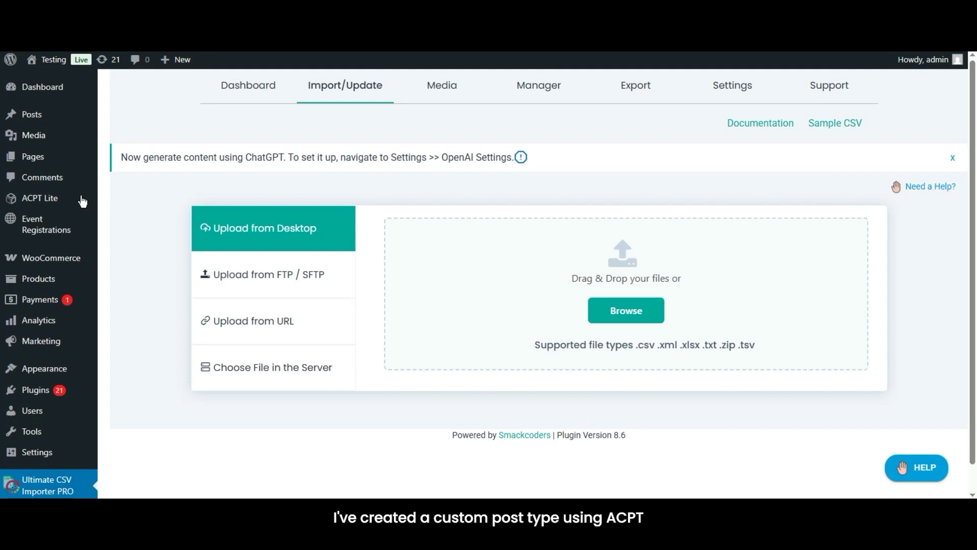
# Step: Open the list of custom post types registered in ACPT Lite and check the event-registrations entry
pyautogui.moveTo(70, 199)
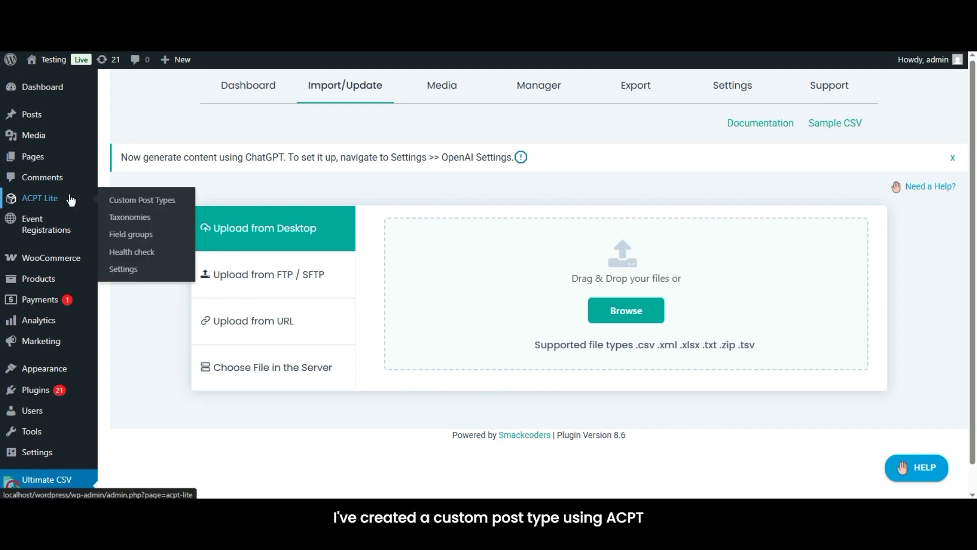
pyautogui.click(136, 202)
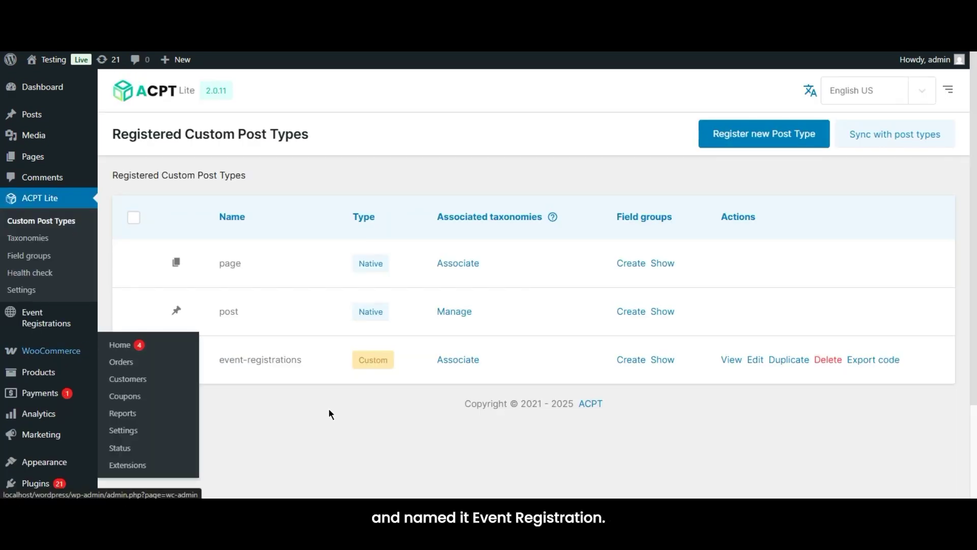
pyautogui.moveTo(70, 323)
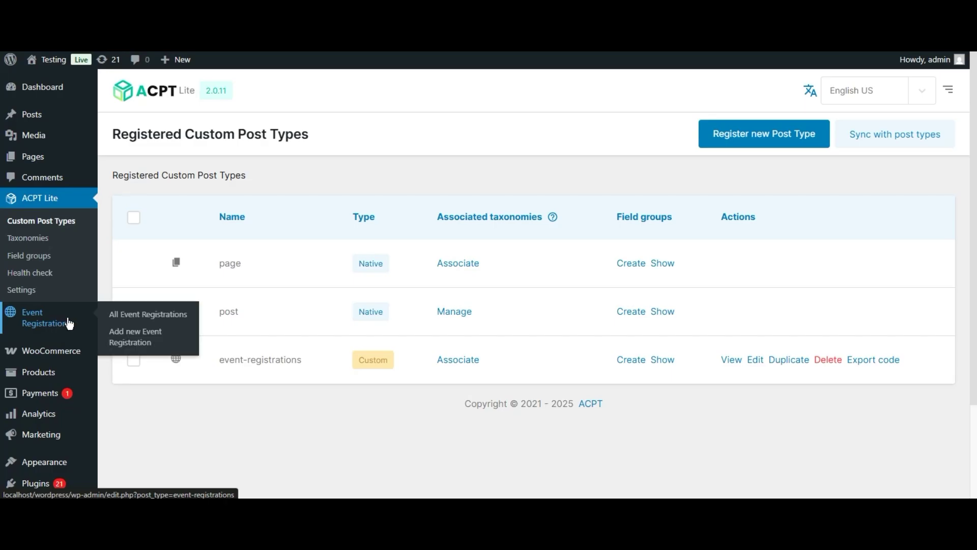
# Step: Open the event-registration-cpt-fields group from the ACPT field groups and show its display and location settings
pyautogui.click(49, 256)
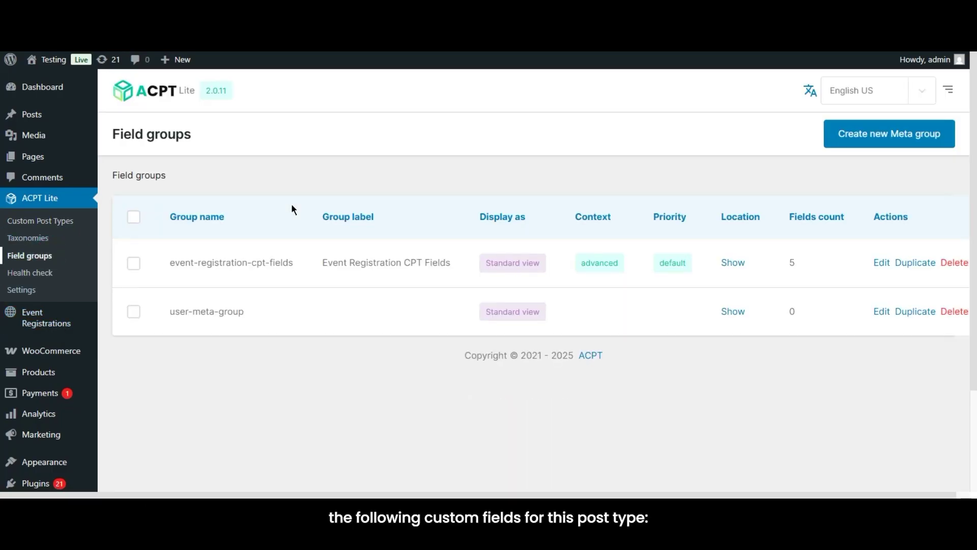
pyautogui.click(882, 262)
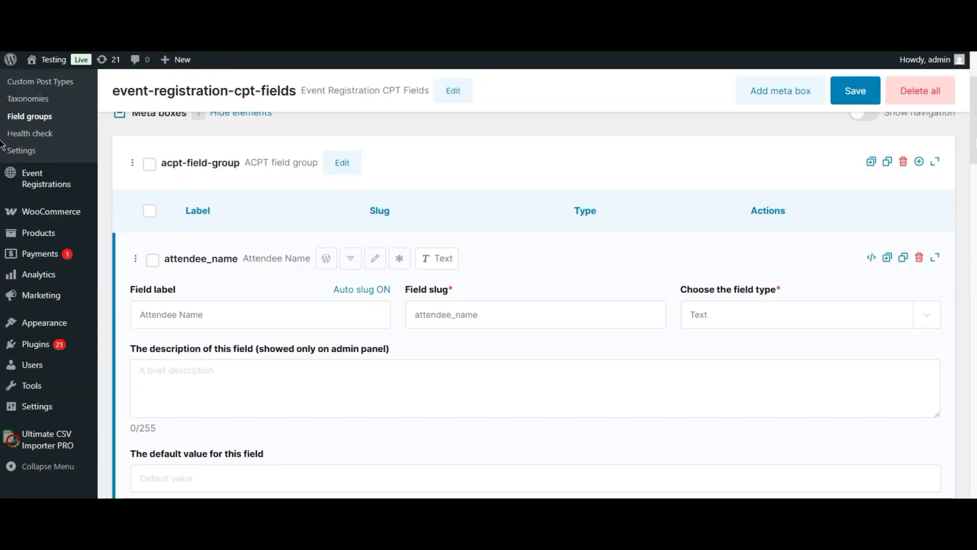
pyautogui.click(185, 164)
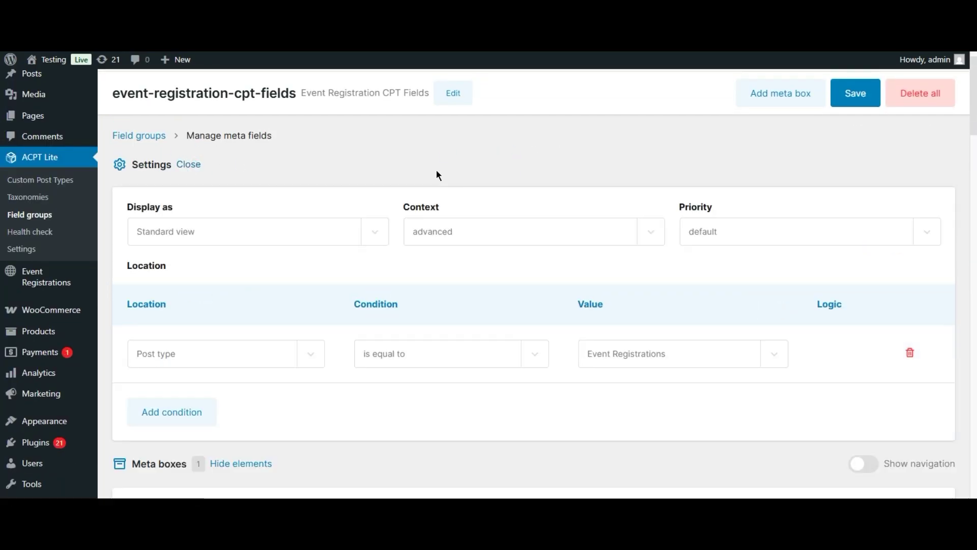
# Step: Review the group's field definitions one by one, collapsing attendee_name, attendee_email, registration_notes and registration_date
pyautogui.scroll(-10, 639, 368)
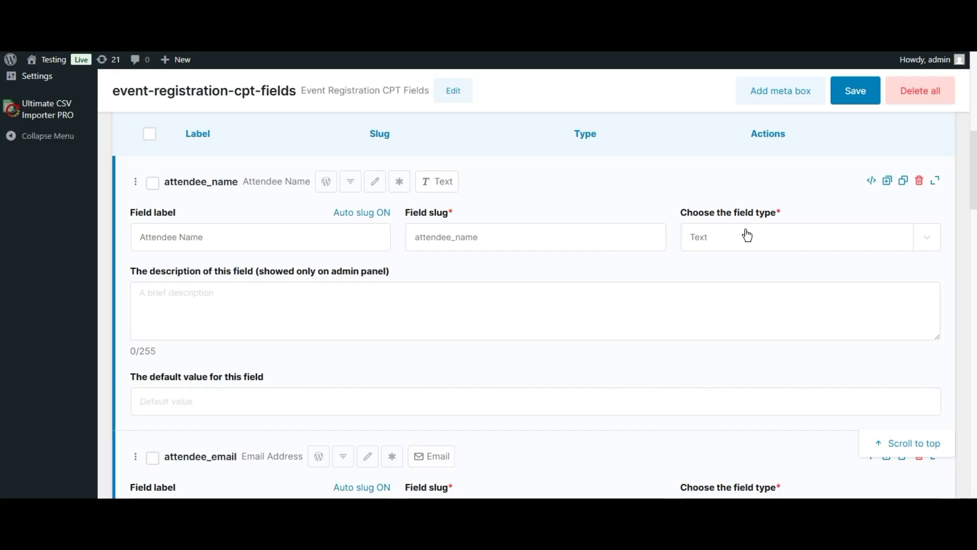
pyautogui.click(935, 182)
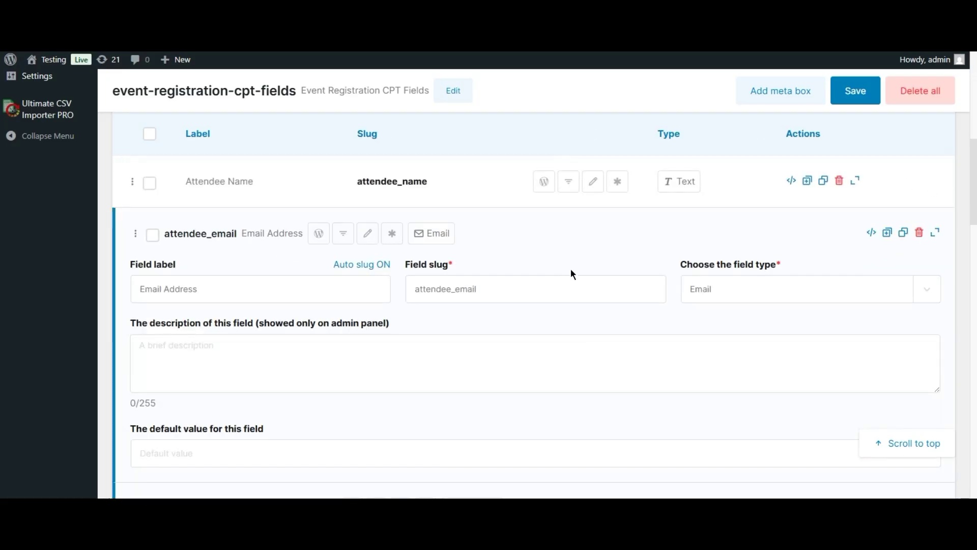
pyautogui.click(933, 238)
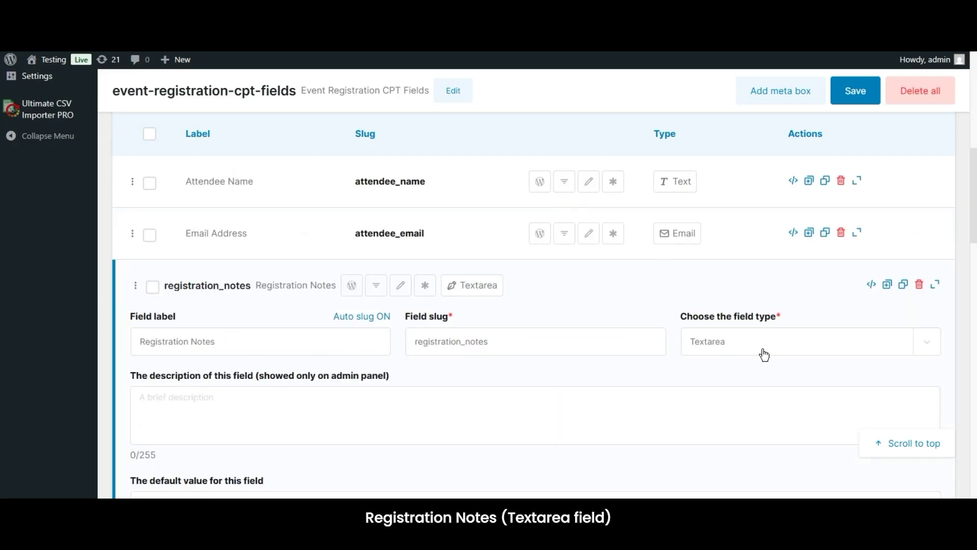
pyautogui.click(935, 288)
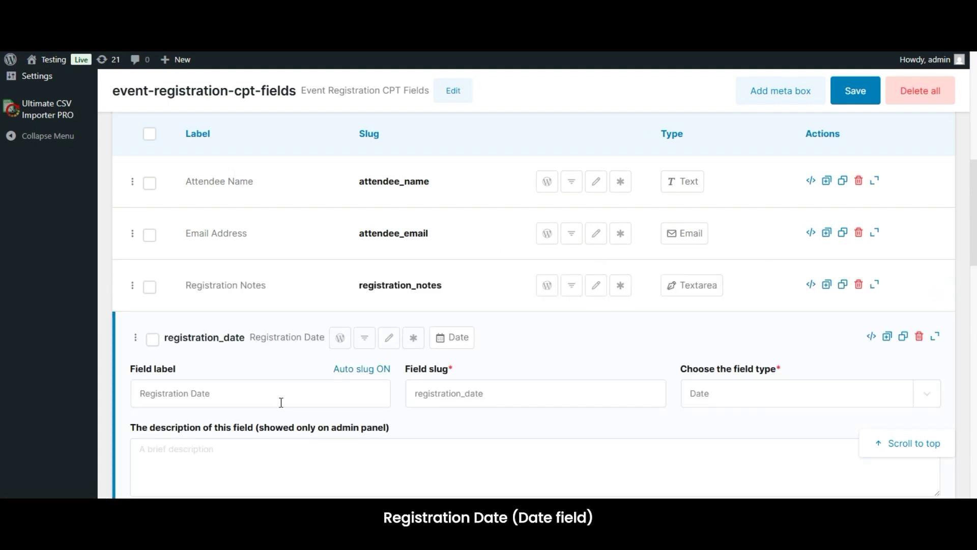
pyautogui.click(937, 338)
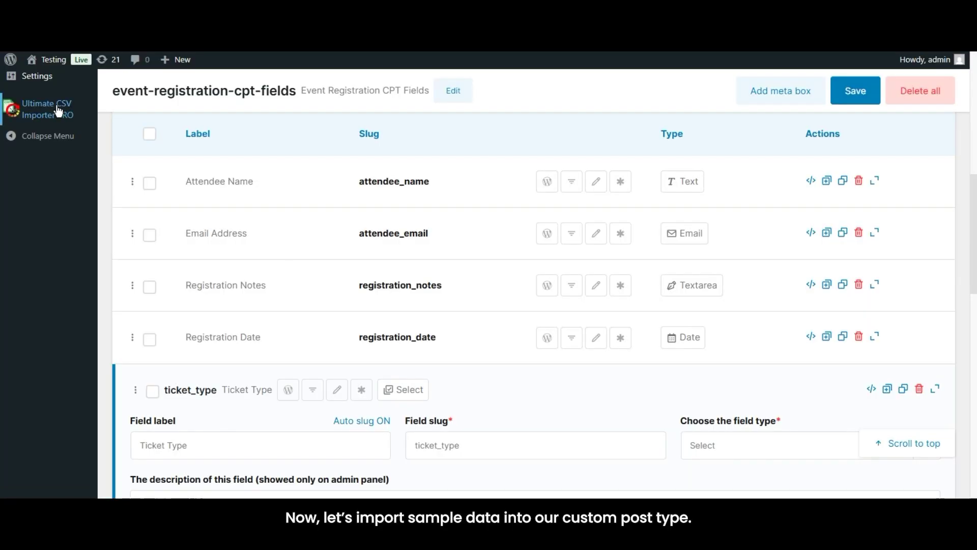
# Step: Go to Ultimate CSV Importer PRO and upload the event_registration_cpt file from the Downloads folder
pyautogui.click(56, 104)
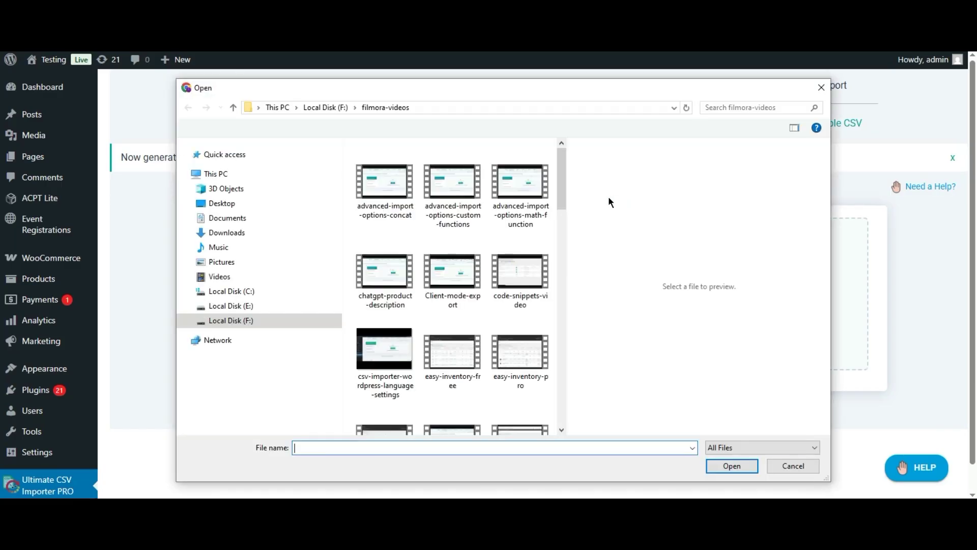
pyautogui.click(242, 235)
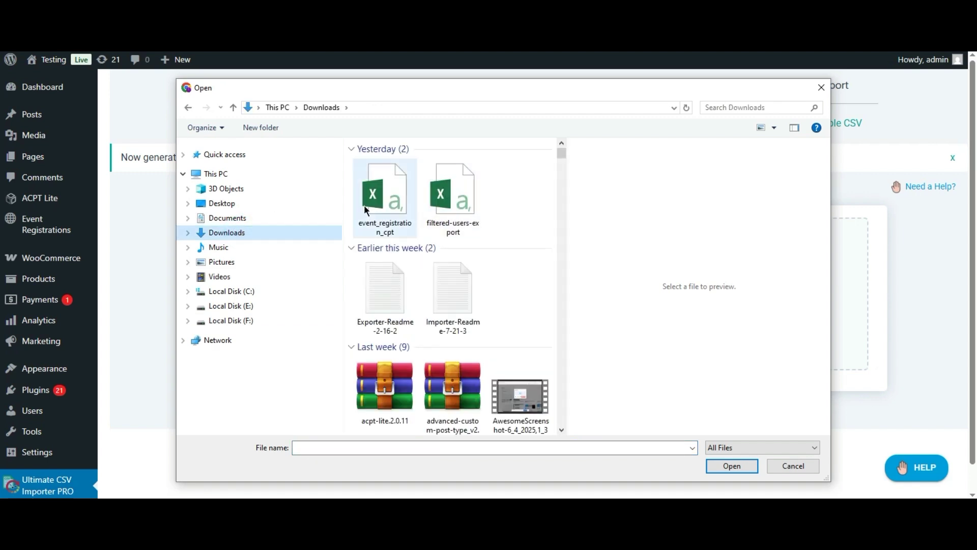
pyautogui.click(365, 206)
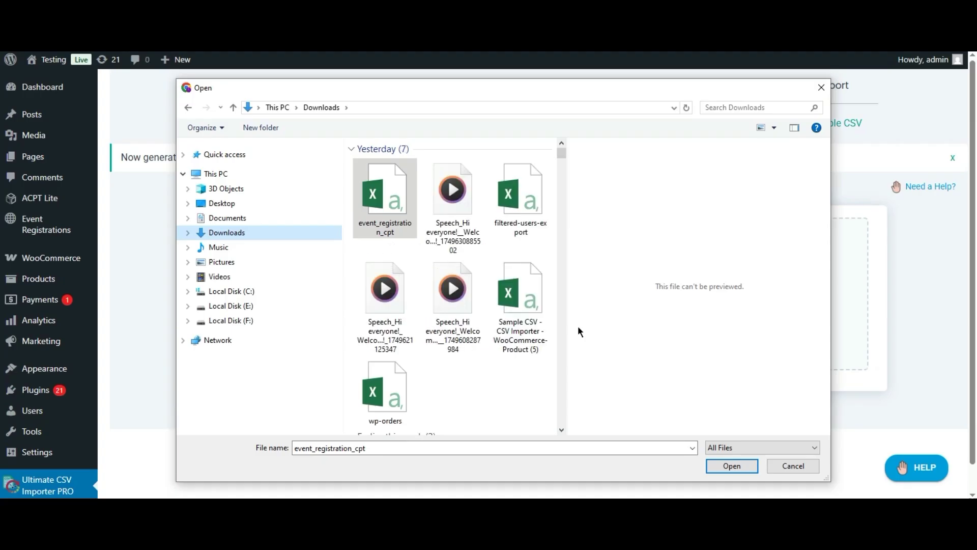
pyautogui.click(747, 469)
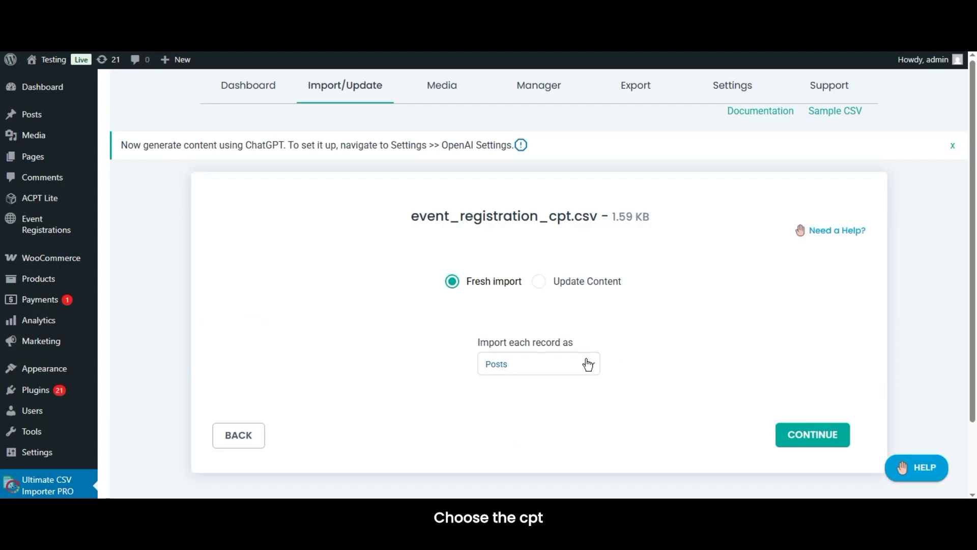
# Step: Set the fresh import to bring in each record as event-registrations and continue to the field mapping
pyautogui.click(588, 365)
pyautogui.scroll(-1, 568, 269)
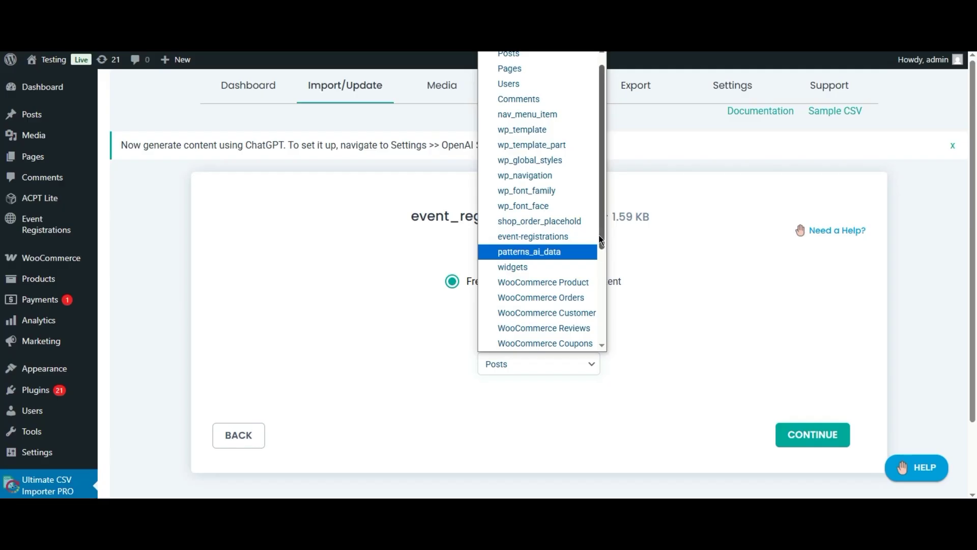
pyautogui.moveTo(602, 241)
pyautogui.mouseDown()
pyautogui.moveTo(607, 328)
pyautogui.moveTo(601, 221)
pyautogui.mouseUp()
pyautogui.click(533, 250)
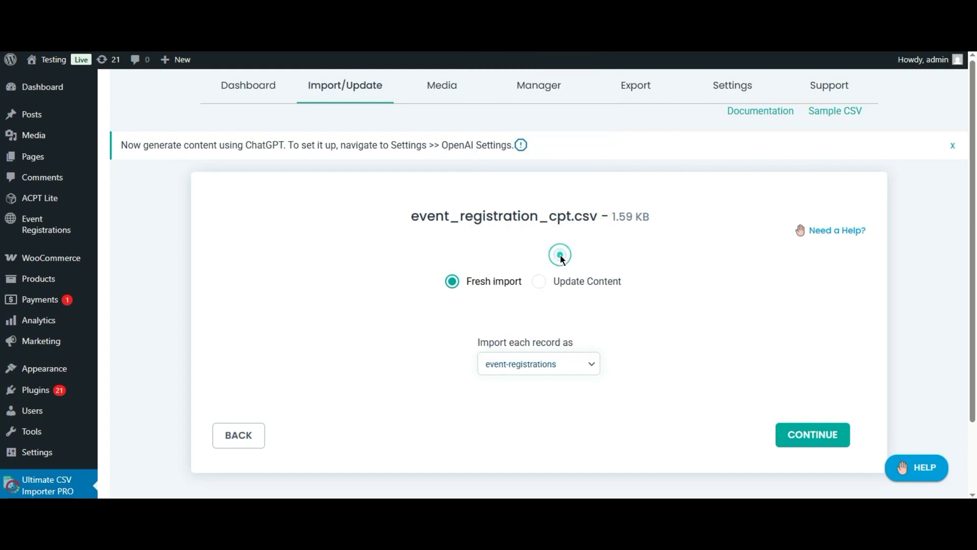
pyautogui.click(643, 344)
pyautogui.click(797, 441)
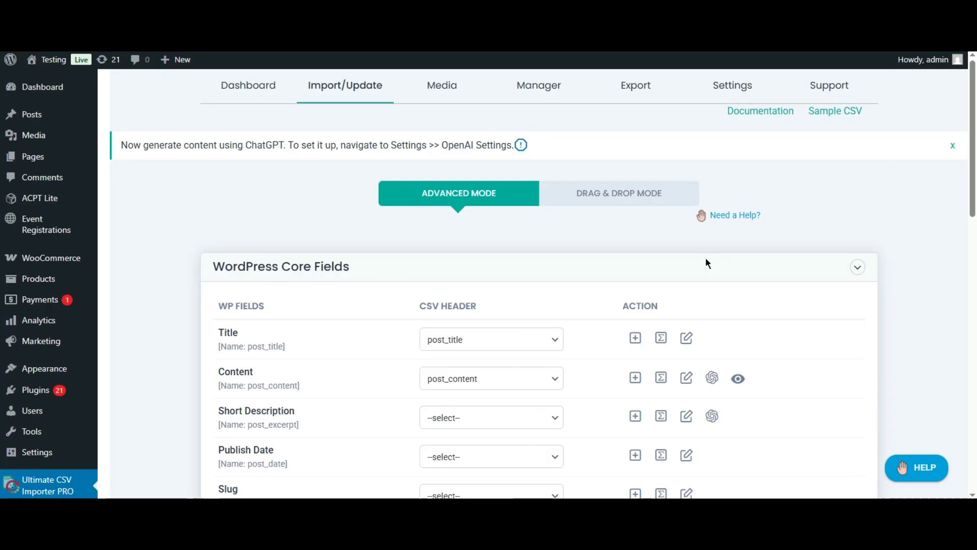
# Step: In the ACPT Fields mapping, map Attendee Name to attendee_name and Email Address to attendee_email
pyautogui.scroll(-3, 2, 203)
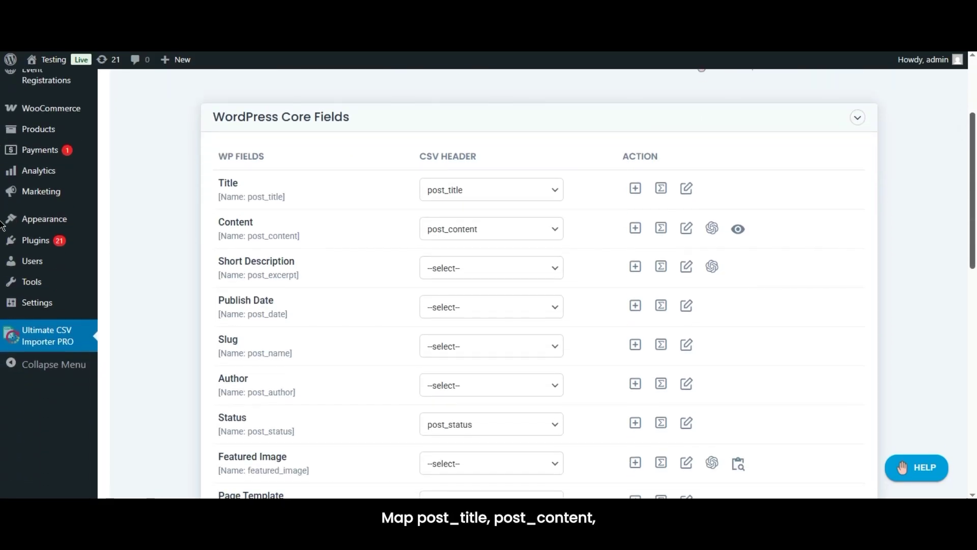
pyautogui.scroll(-1, 2, 230)
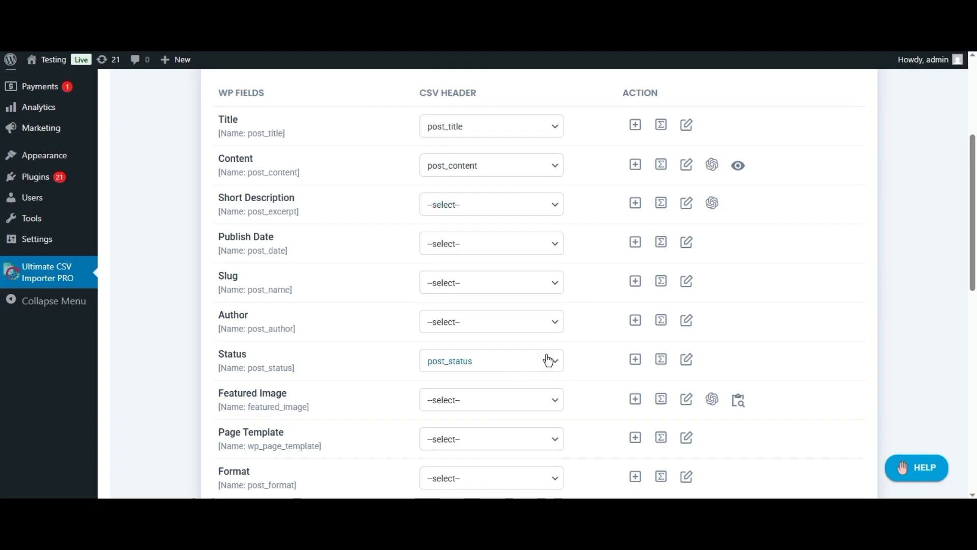
pyautogui.scroll(-4, 835, 272)
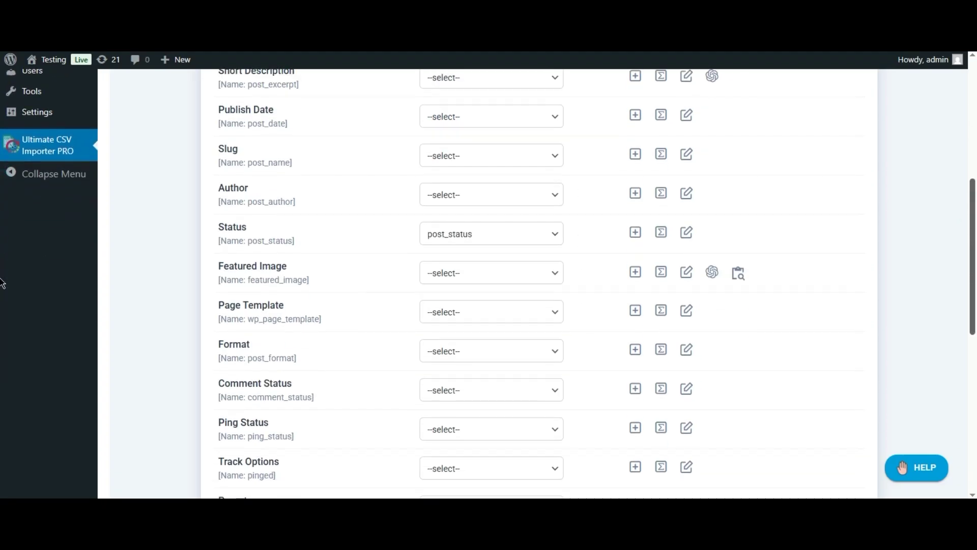
pyautogui.scroll(-6, 3, 322)
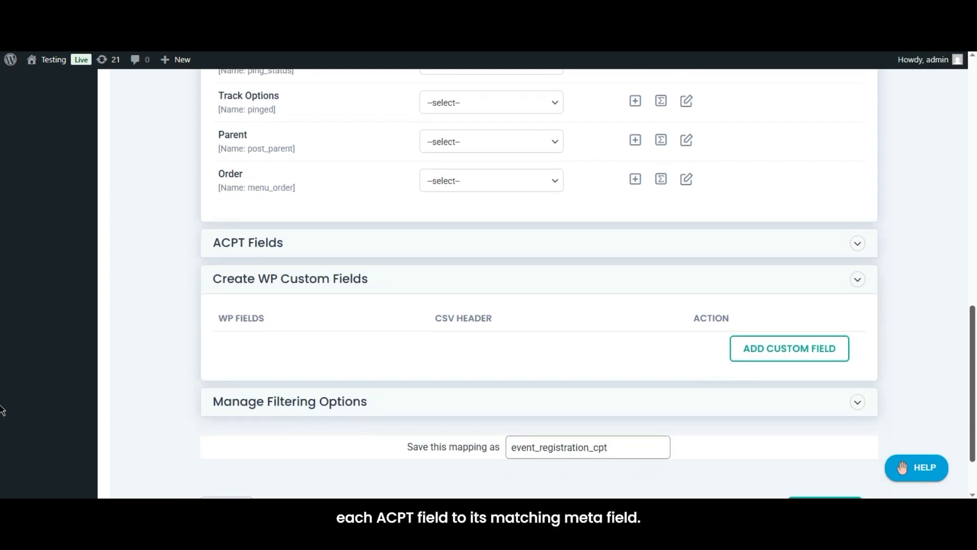
pyautogui.click(618, 239)
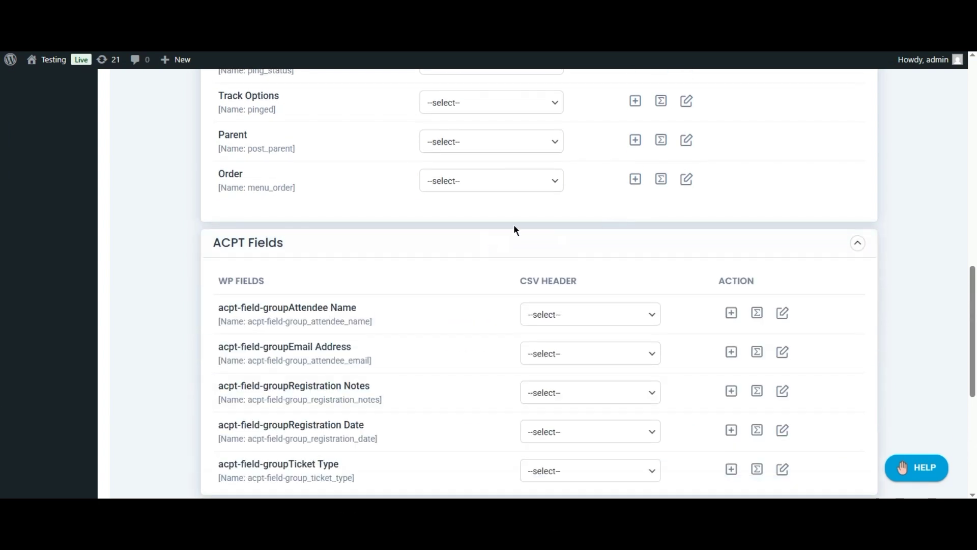
pyautogui.scroll(-2, 2, 386)
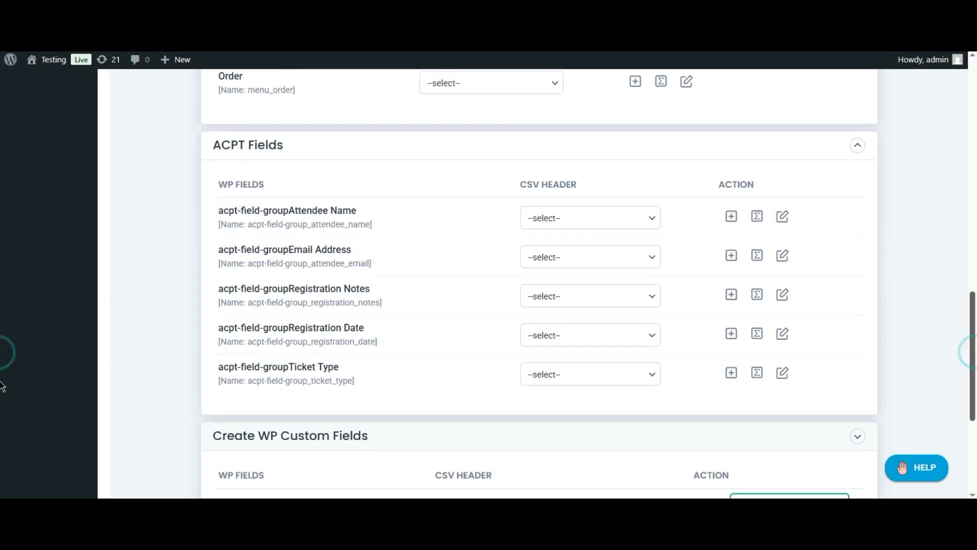
pyautogui.click(617, 219)
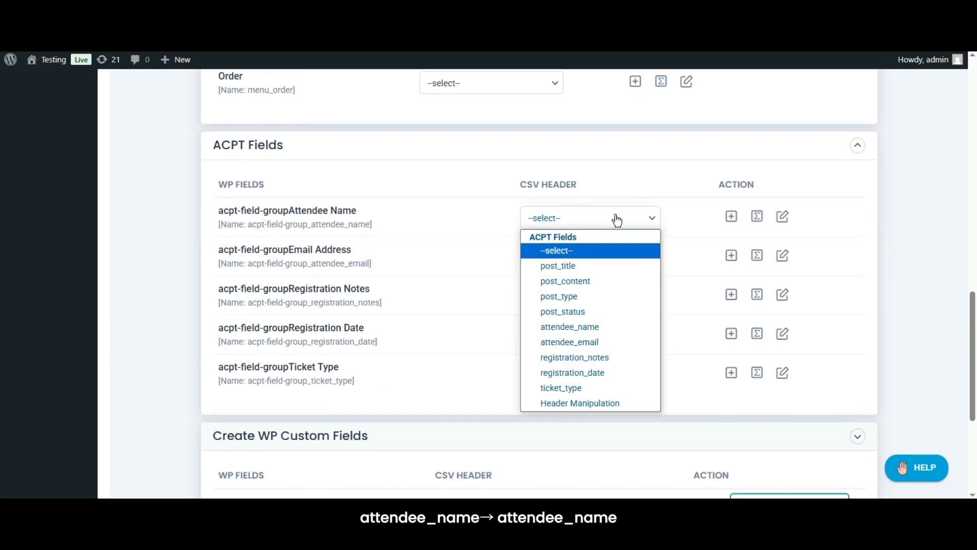
pyautogui.click(598, 326)
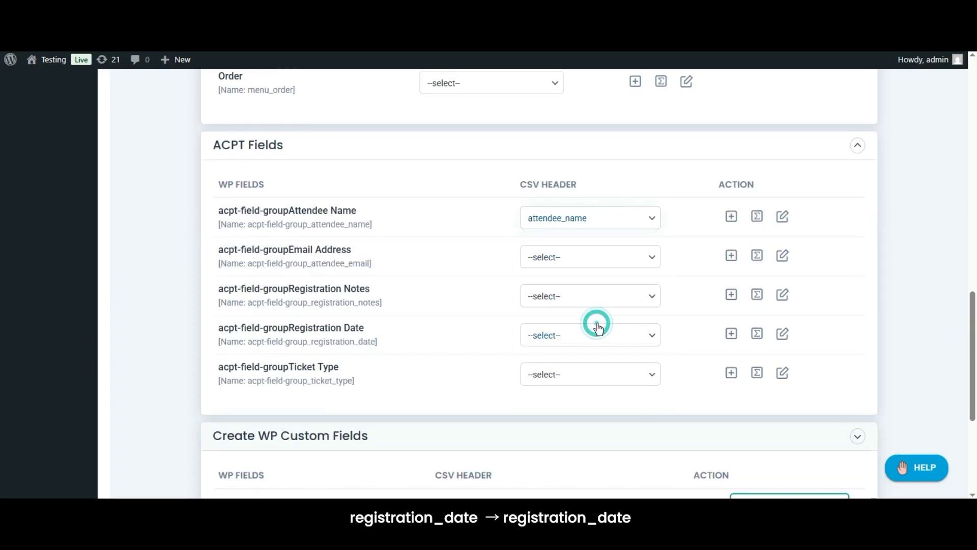
pyautogui.click(581, 262)
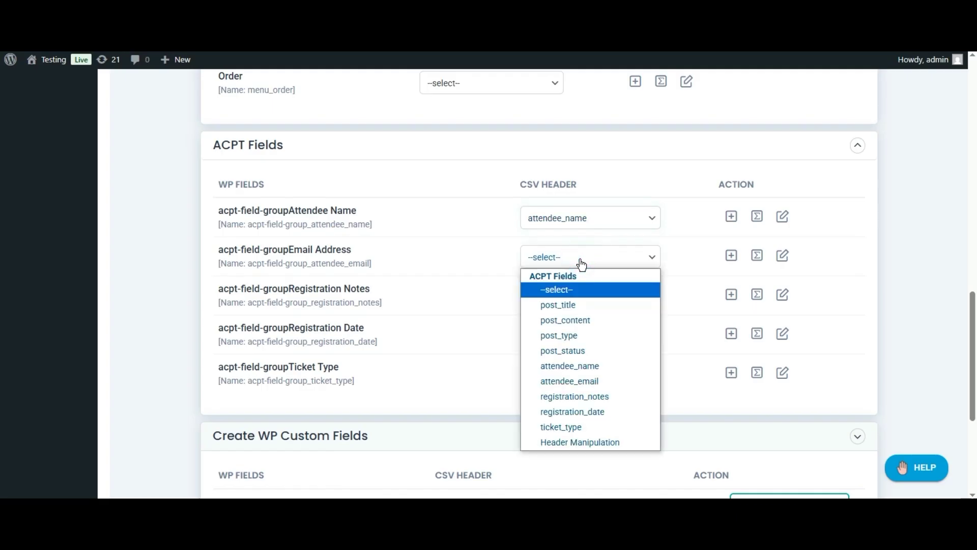
pyautogui.click(585, 382)
# Step: Map the ACPT fields Registration Notes, Registration Date and Ticket Type to registration_notes, registration_date and ticket_type
pyautogui.click(576, 297)
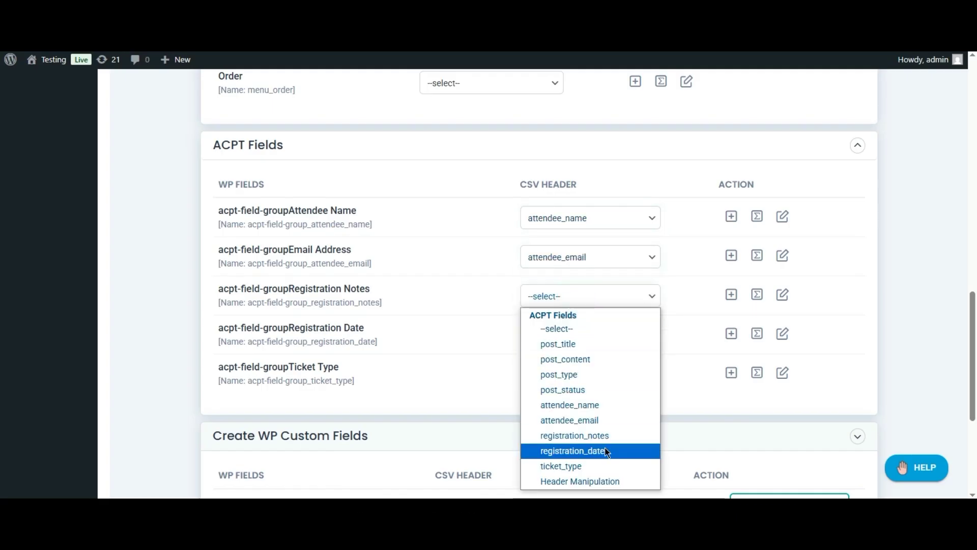
pyautogui.click(591, 436)
pyautogui.click(579, 336)
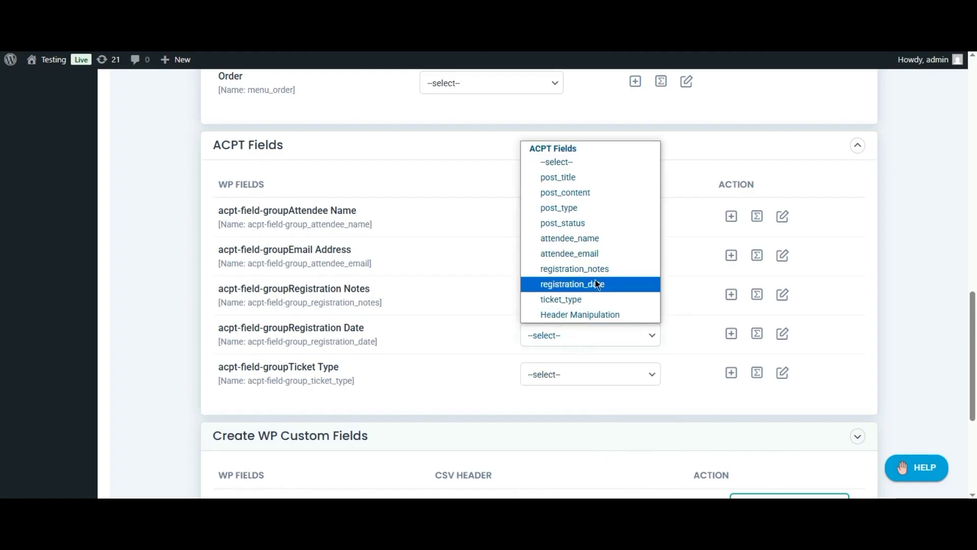
pyautogui.click(599, 284)
pyautogui.click(586, 385)
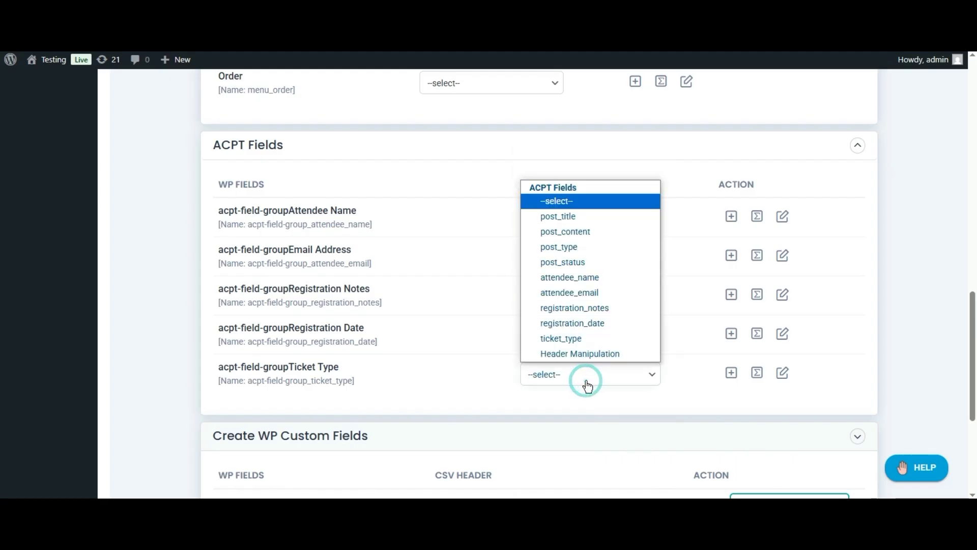
pyautogui.click(589, 339)
# Step: Keep event_registration_cpt as the name for saving the mapping and continue to the import configuration
pyautogui.scroll(-1, 1, 366)
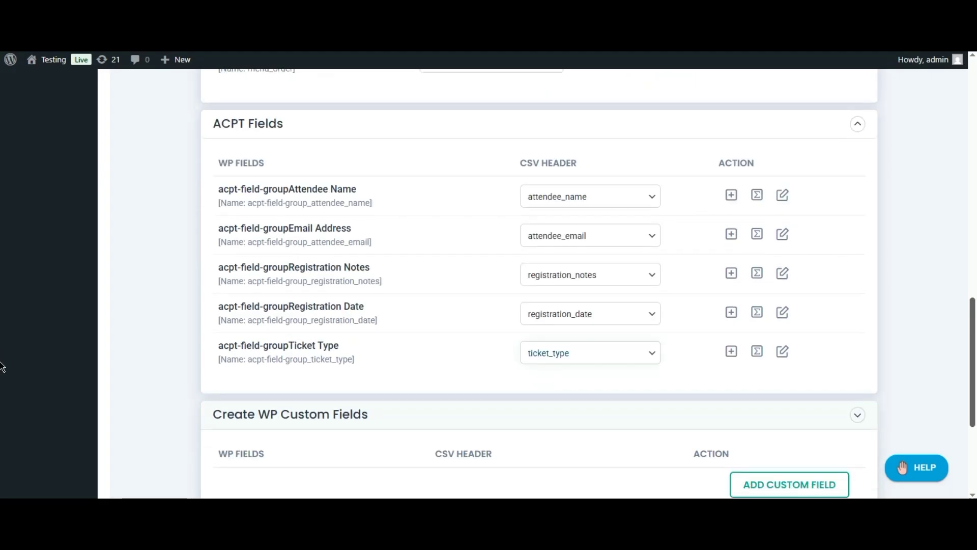
pyautogui.scroll(-5, 2, 387)
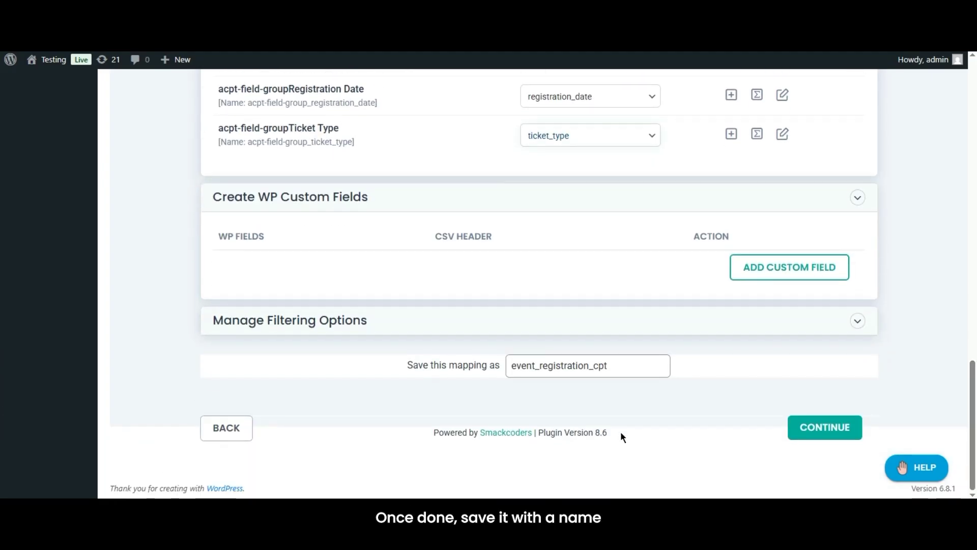
pyautogui.click(624, 366)
pyautogui.click(646, 395)
pyautogui.click(646, 395)
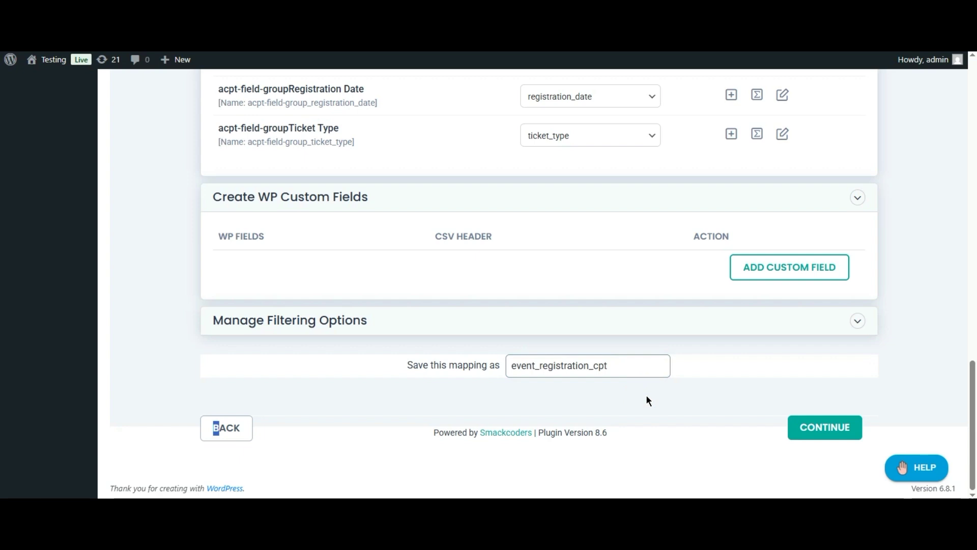
pyautogui.click(691, 402)
pyautogui.click(813, 437)
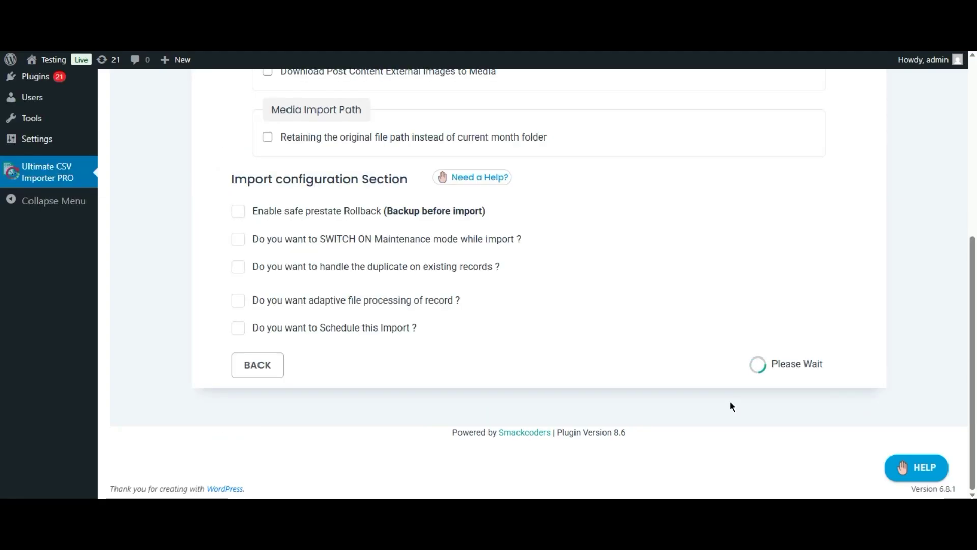
# Step: Look through the media options and the import configuration options before running the import
pyautogui.scroll(6, 2, 365)
pyautogui.scroll(-4, 2, 317)
pyautogui.scroll(-1, 1, 317)
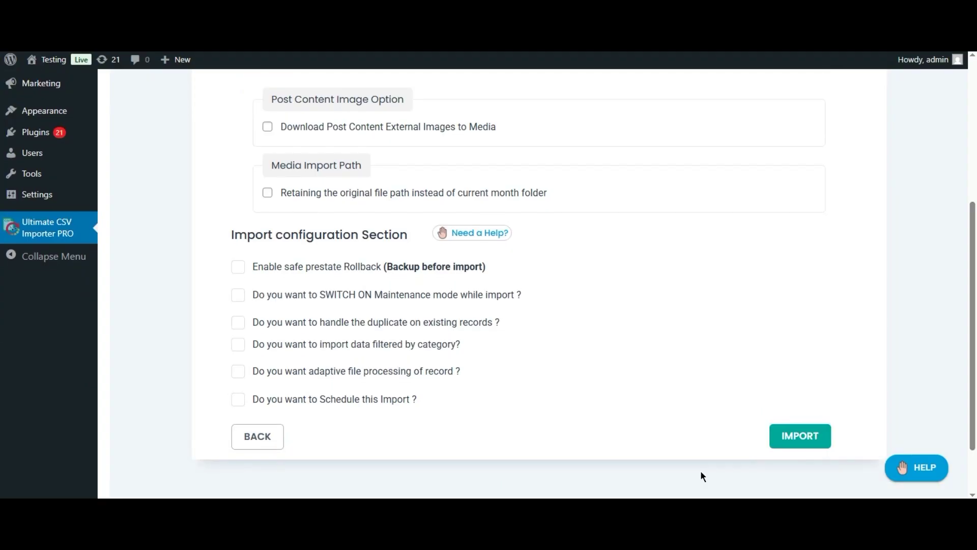
# Step: Run the import of event_registration_cpt.csv and look over the summary of imported records
pyautogui.click(796, 432)
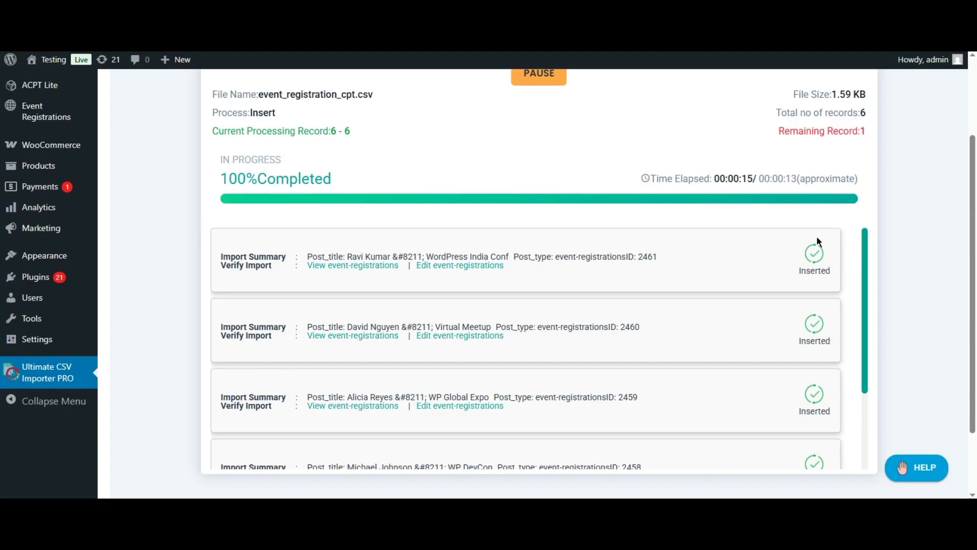
pyautogui.moveTo(865, 268); pyautogui.dragTo(869, 241)
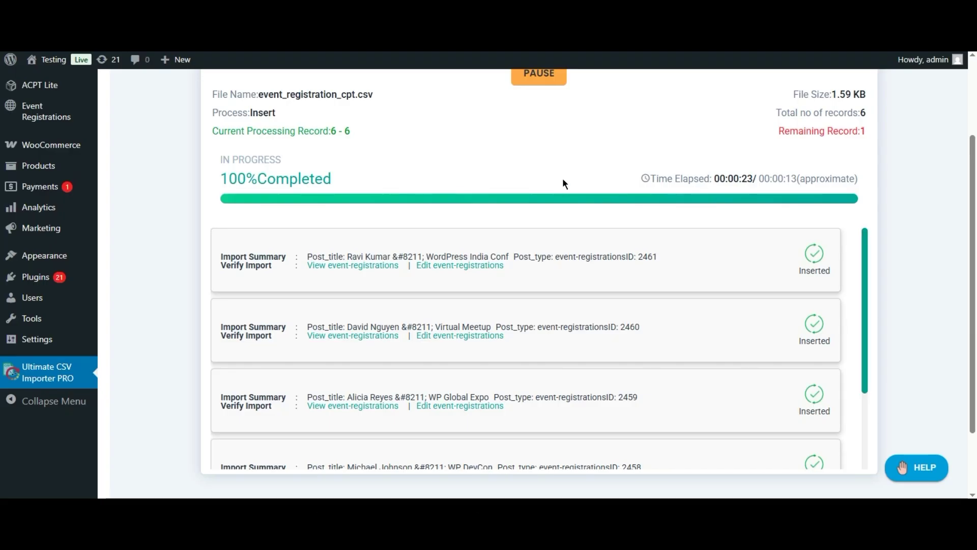
# Step: Open the imported WP Business Forum record in Event Registrations and examine its content and ACPT fields
pyautogui.click(47, 112)
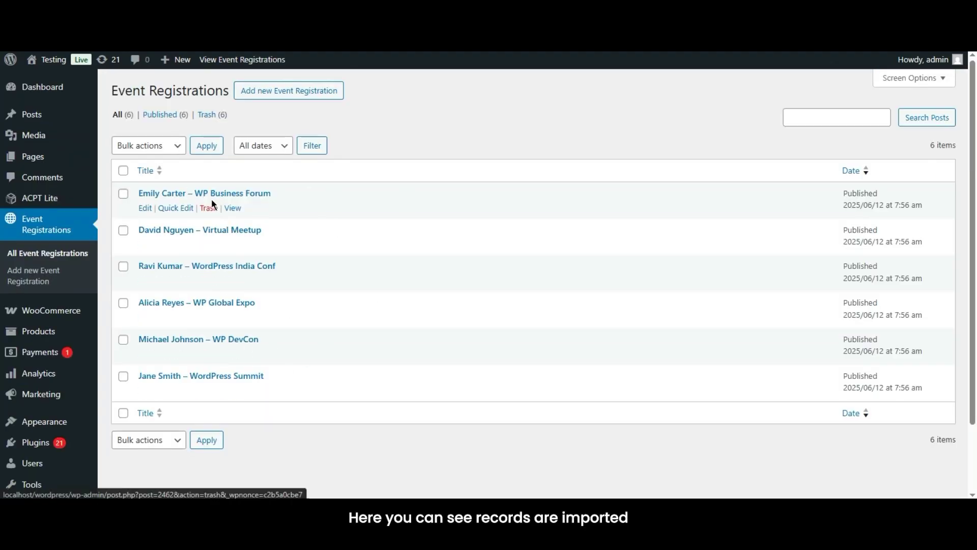
pyautogui.click(210, 192)
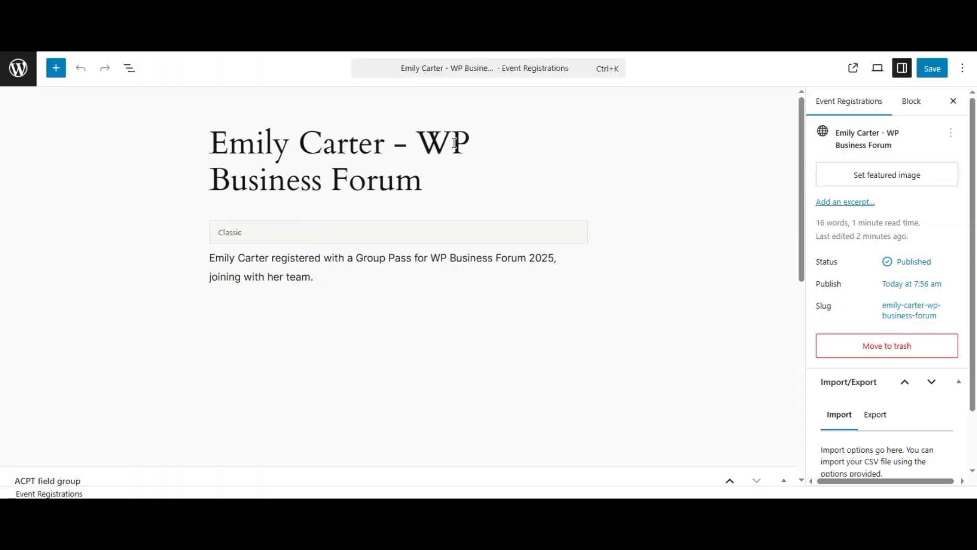
pyautogui.moveTo(803, 192); pyautogui.dragTo(834, 371)
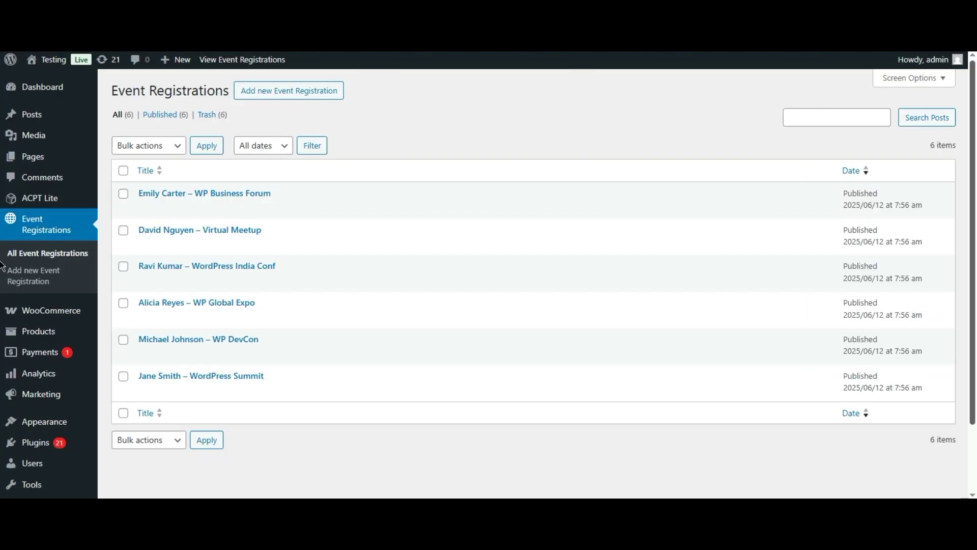
# Step: In Ultimate CSV Importer PRO, choose Custom Posts of type event-registrations as the module to export and continue to the export filters
pyautogui.scroll(-2, 1, 315)
pyautogui.click(46, 475)
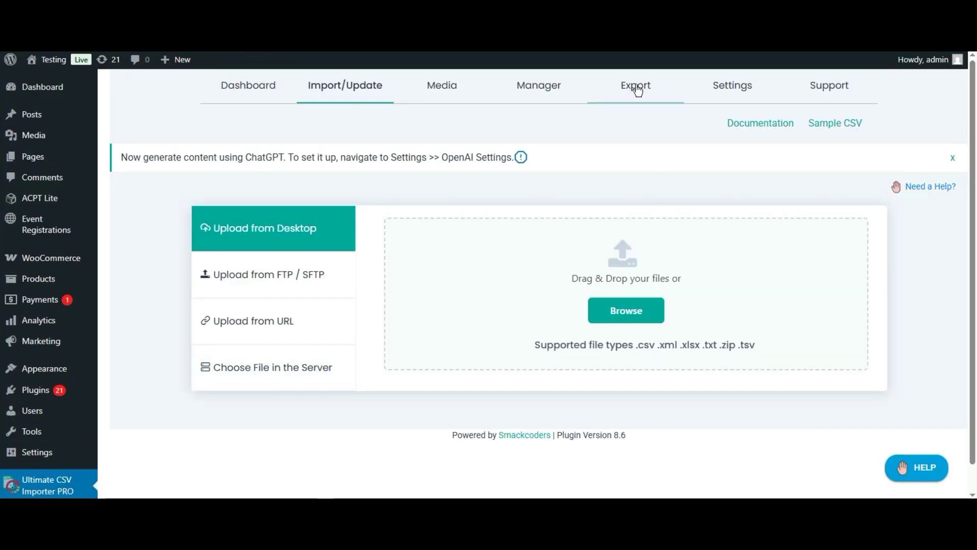
pyautogui.click(638, 91)
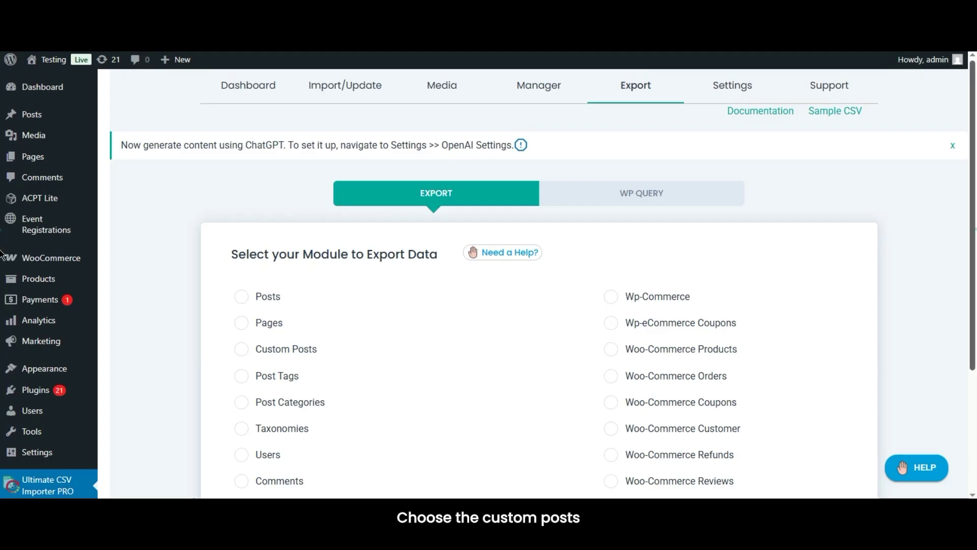
pyautogui.scroll(-2, 1, 253)
pyautogui.click(318, 250)
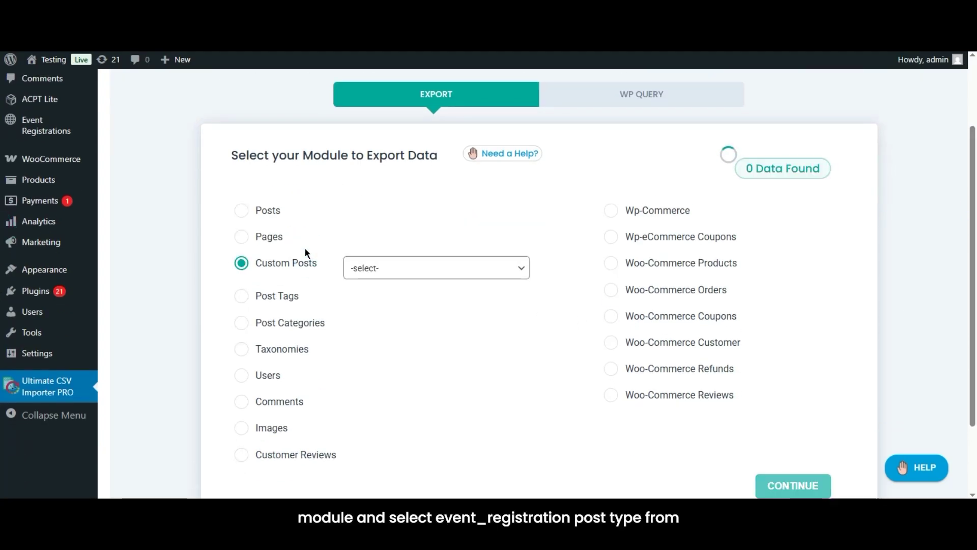
pyautogui.click(465, 266)
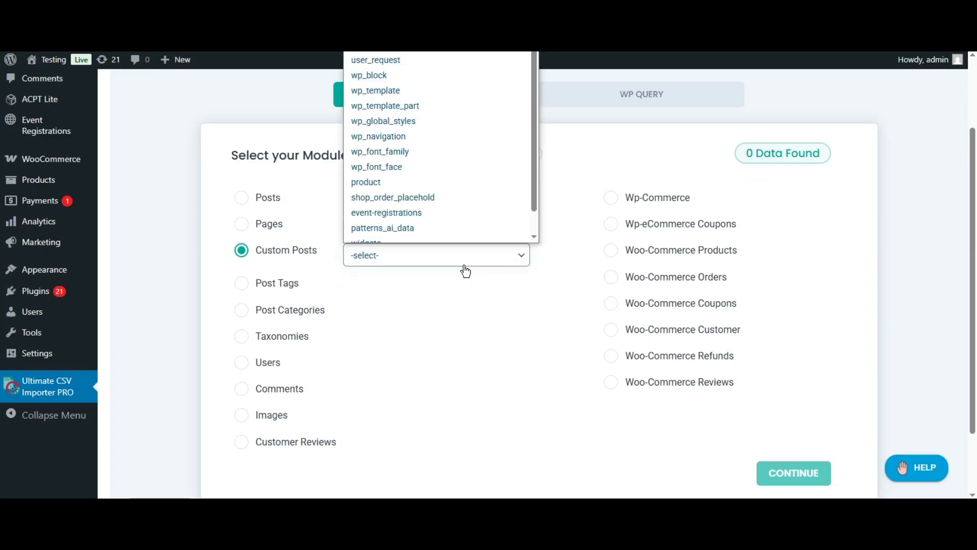
pyautogui.click(476, 220)
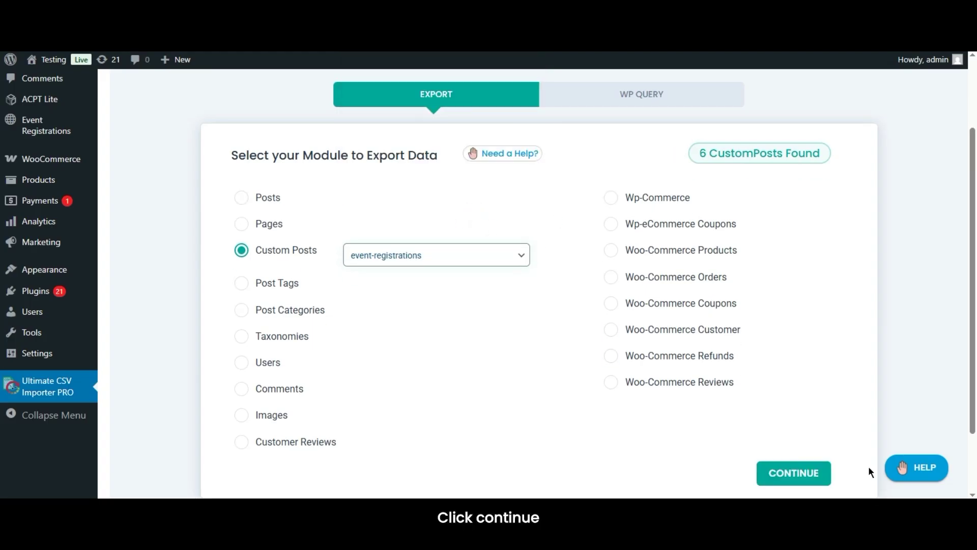
pyautogui.click(802, 474)
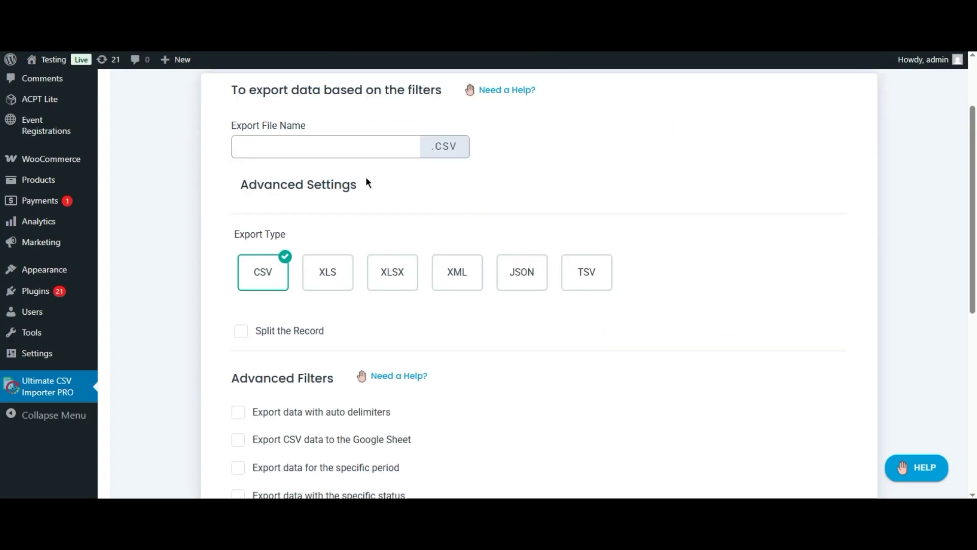
# Step: Name the export file event_registration_records, keeping CSV as the export type
pyautogui.click(355, 147)
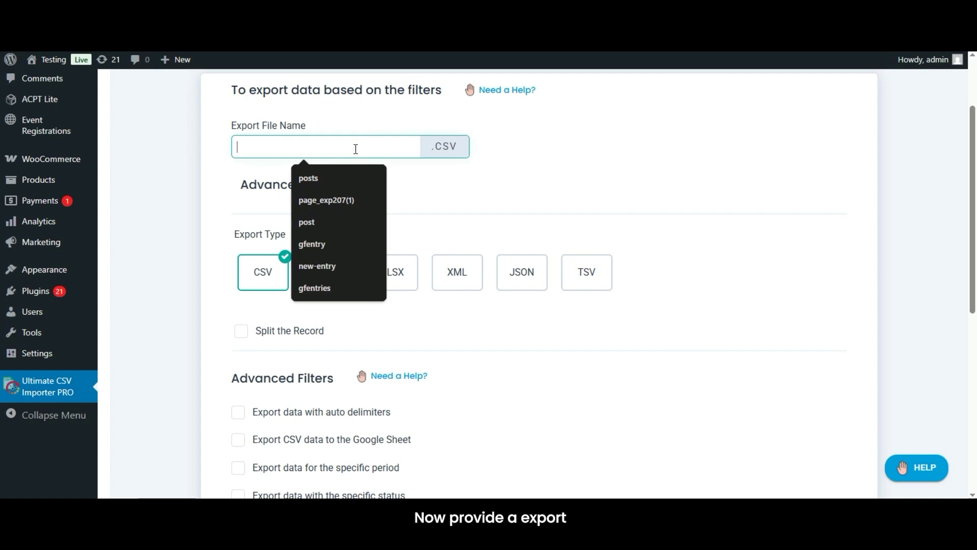
pyautogui.write('ac')
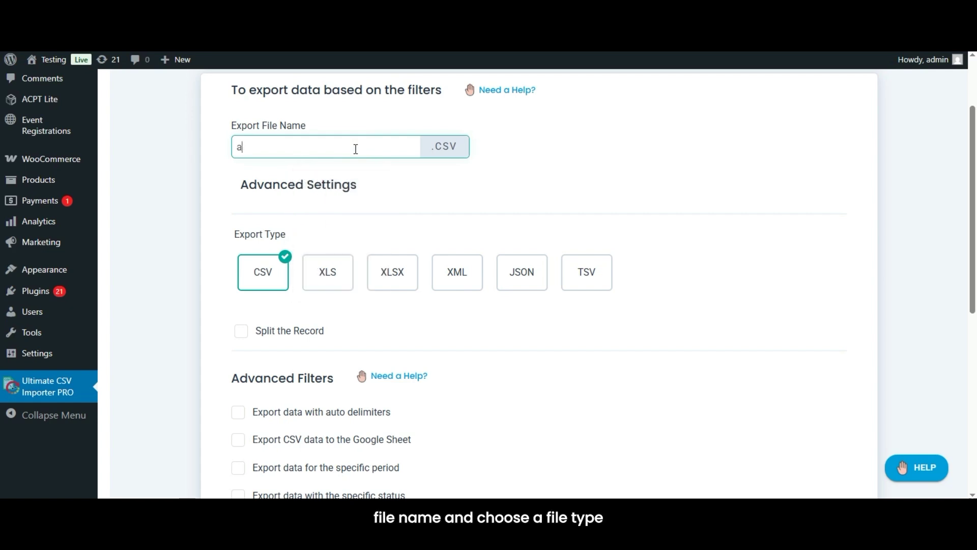
pyautogui.press('BackSpace')
pyautogui.write('event_re')
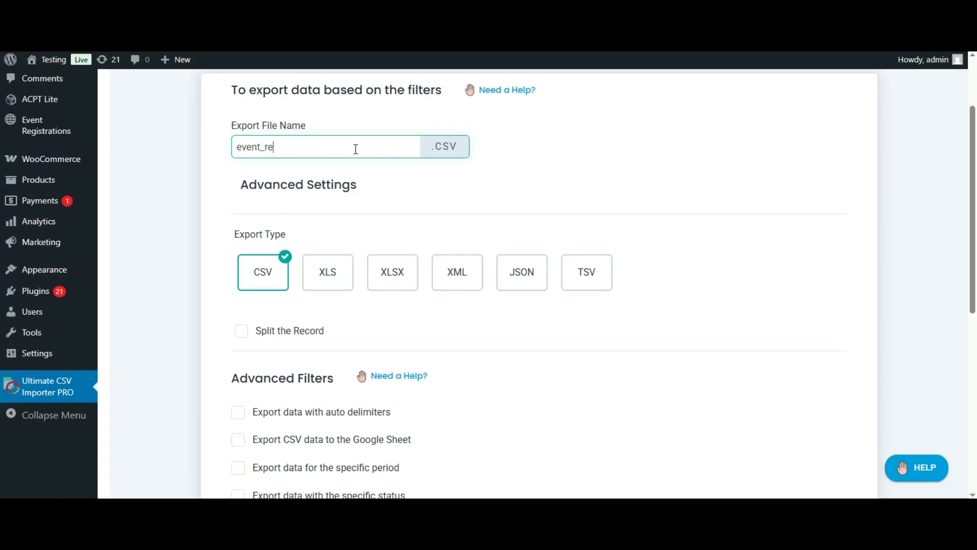
pyautogui.write('gistration_records')
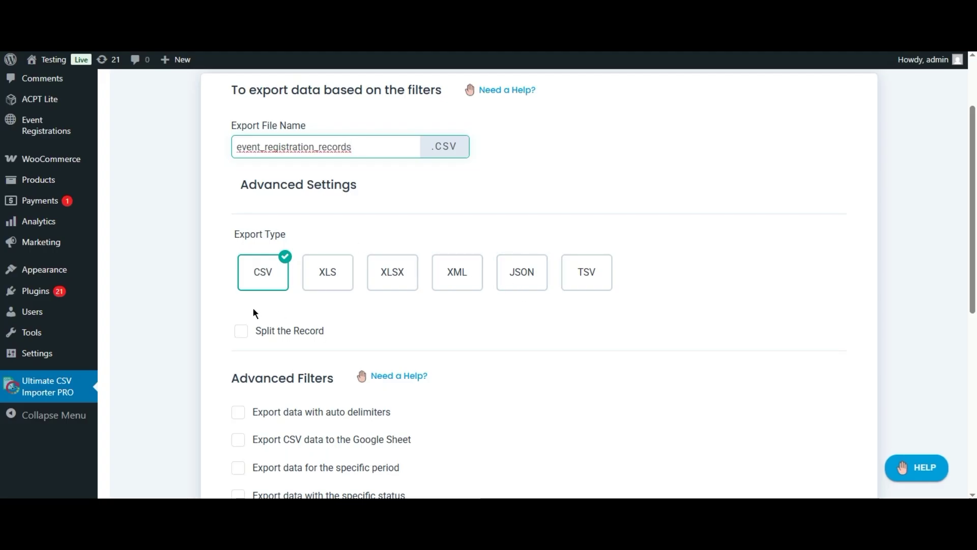
# Step: Export the records without advanced filters and save event_registration_records as a CSV file in the Downloads folder
pyautogui.scroll(-5, 1, 356)
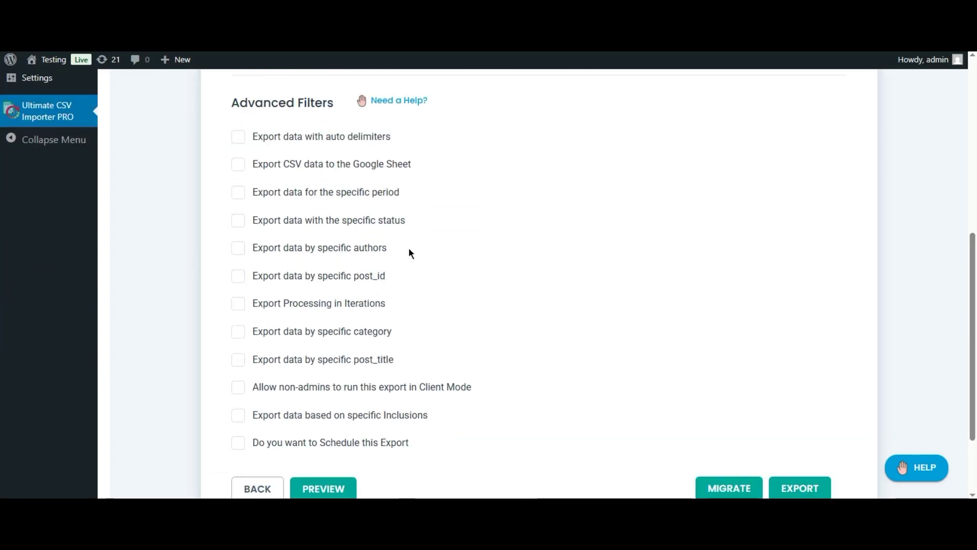
pyautogui.scroll(-2, 2, 346)
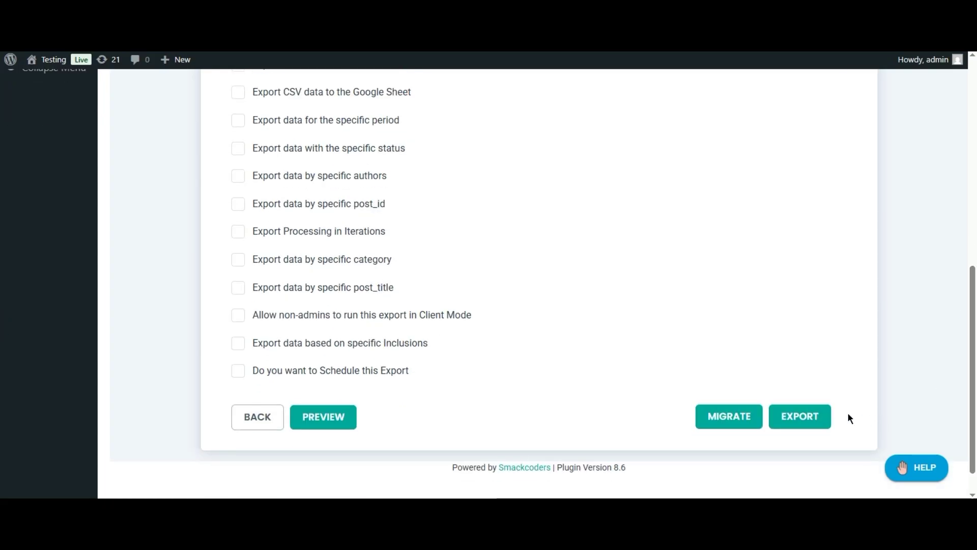
pyautogui.click(819, 421)
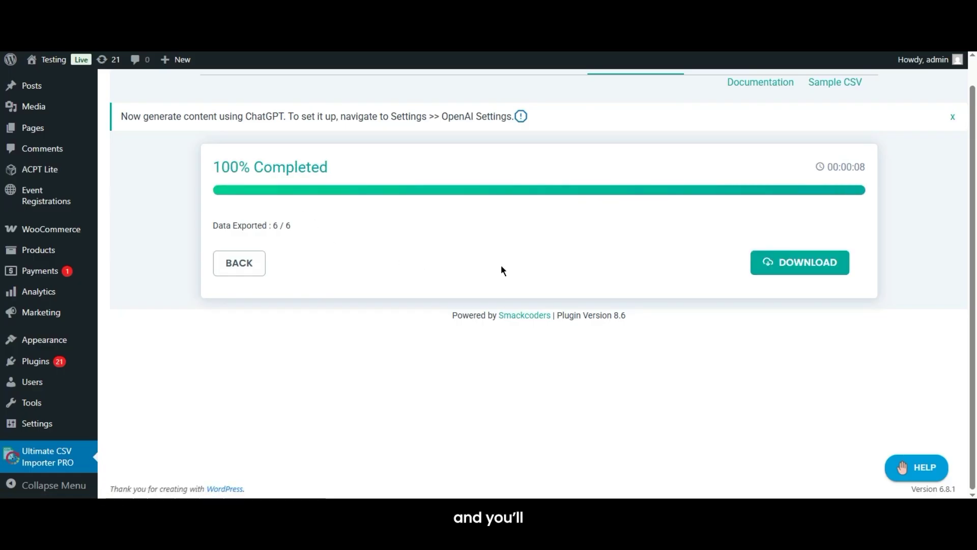
pyautogui.click(786, 269)
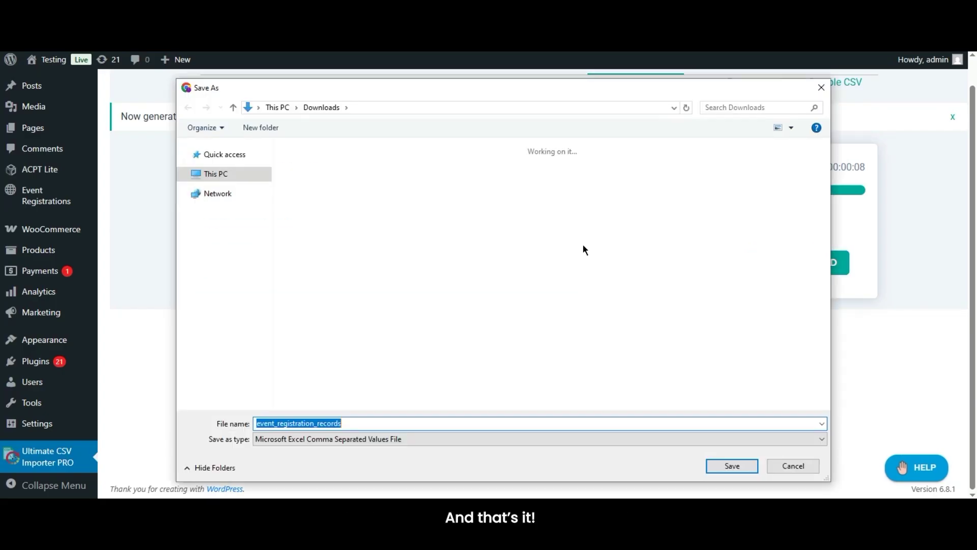
pyautogui.click(722, 467)
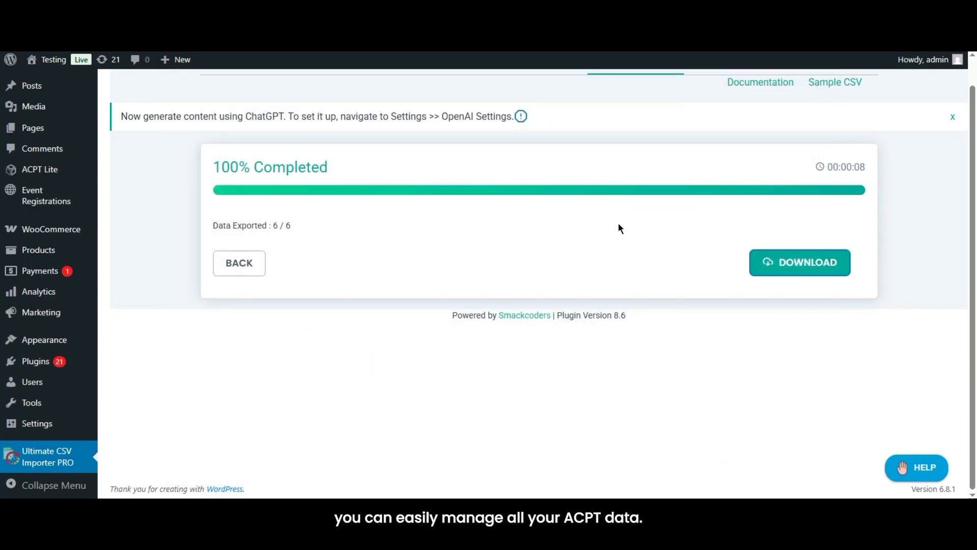